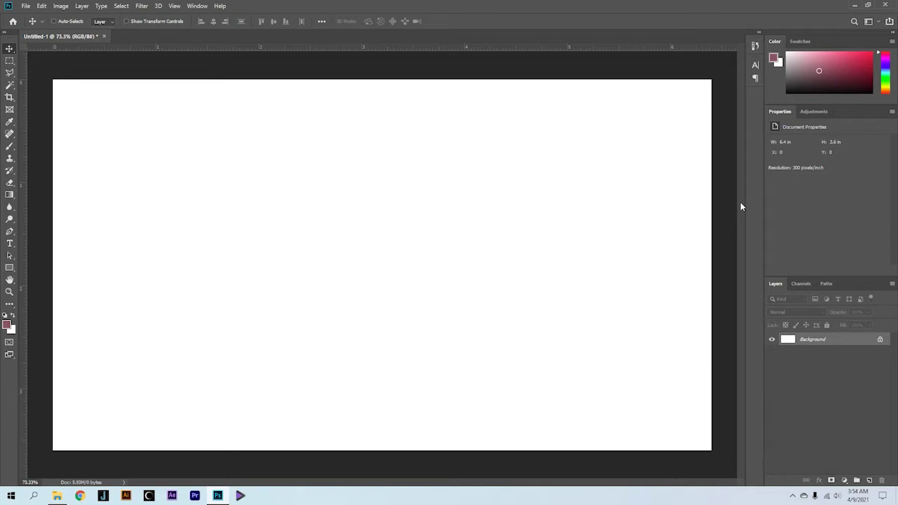
Drag BAHAN.jpg from folder 2 in File Explorer onto the Photoshop canvas as a layer
left_click(57, 496)
left_click(523, 224)
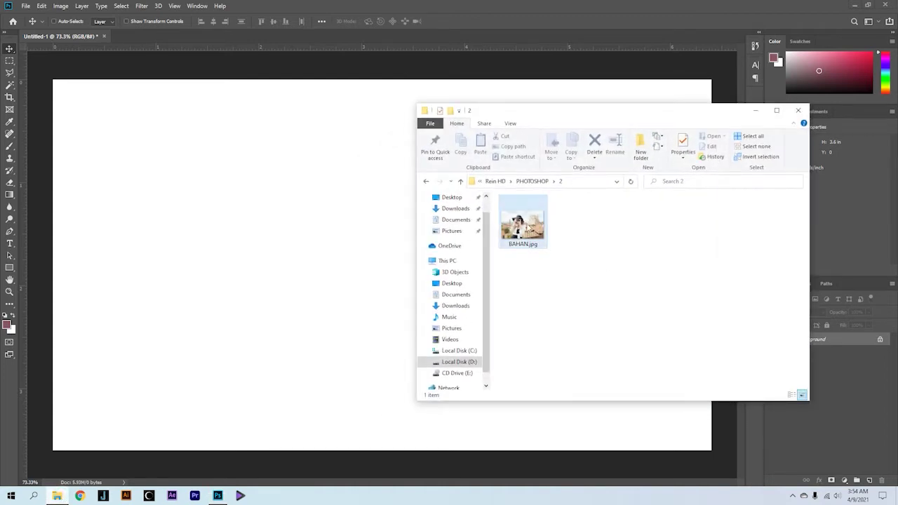
left_click_drag(634, 113, 733, 136)
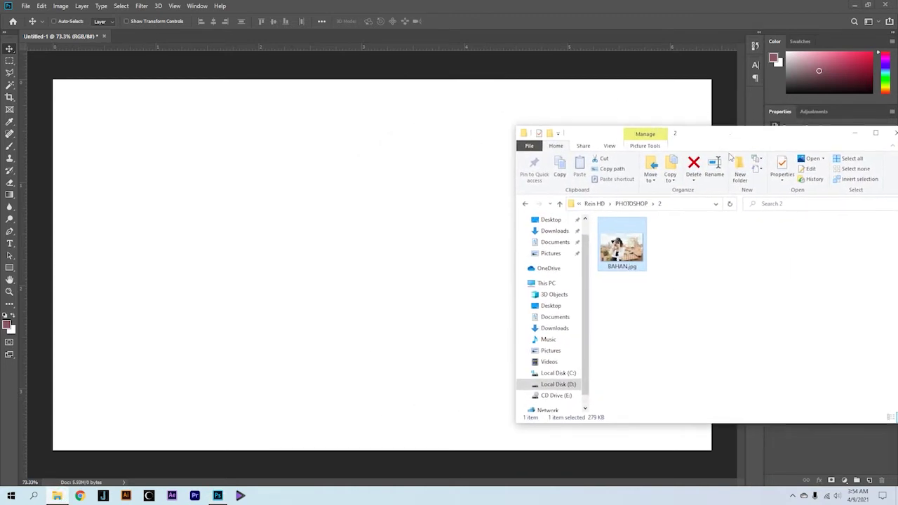
mouse_move(523, 223)
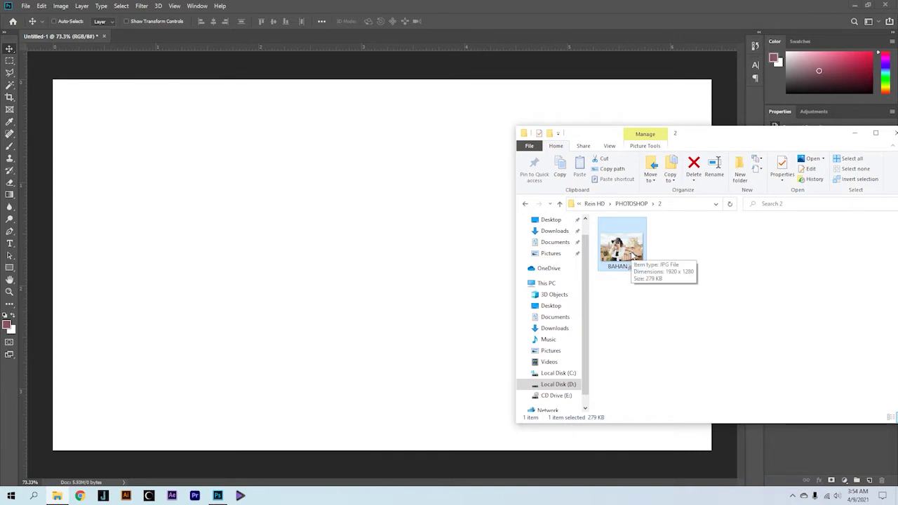
left_click_drag(630, 254, 384, 276)
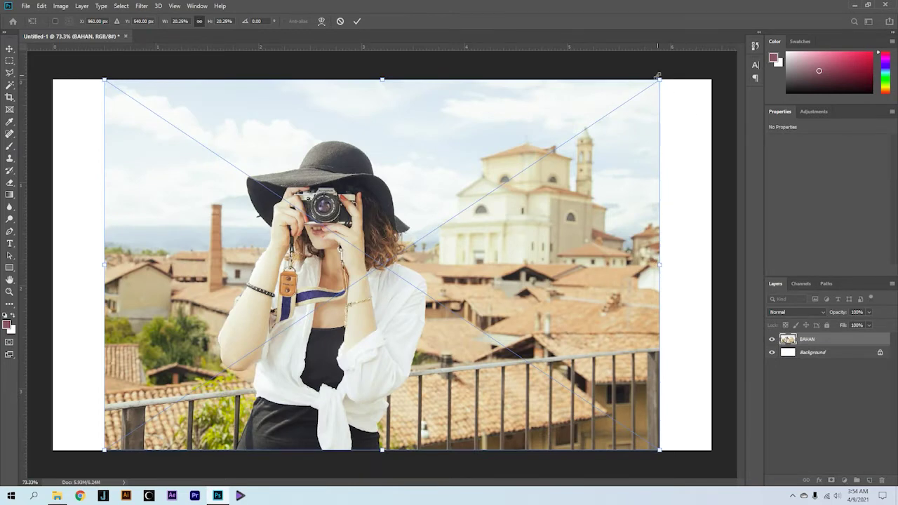
Scale the BAHAN photo up to 6.77 × 4.513 in so it fills the canvas, and commit it
mouse_move(658, 75)
left_mouse_down()
mouse_move(627, 183)
mouse_move(625, 171)
left_mouse_up()
left_click(358, 20)
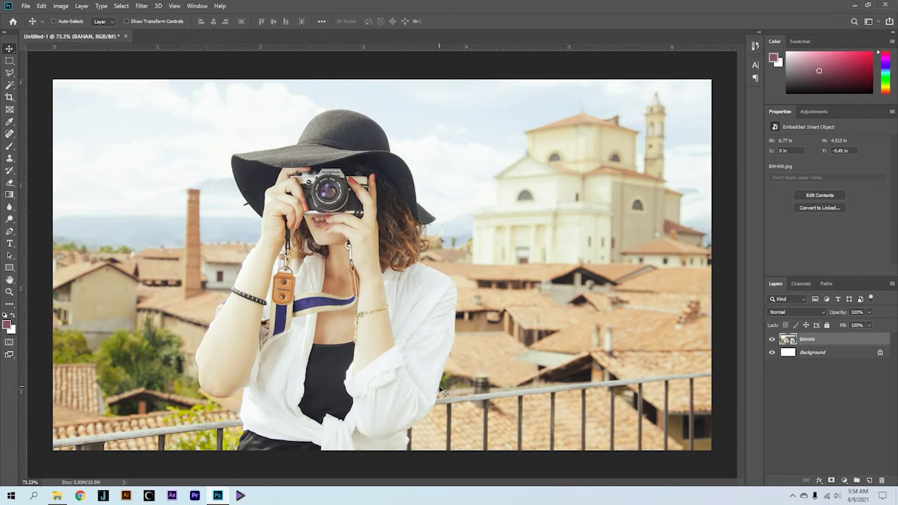
Select the woman's hat with a smaller Quick Selection brush in Add to selection mode
left_click(9, 90)
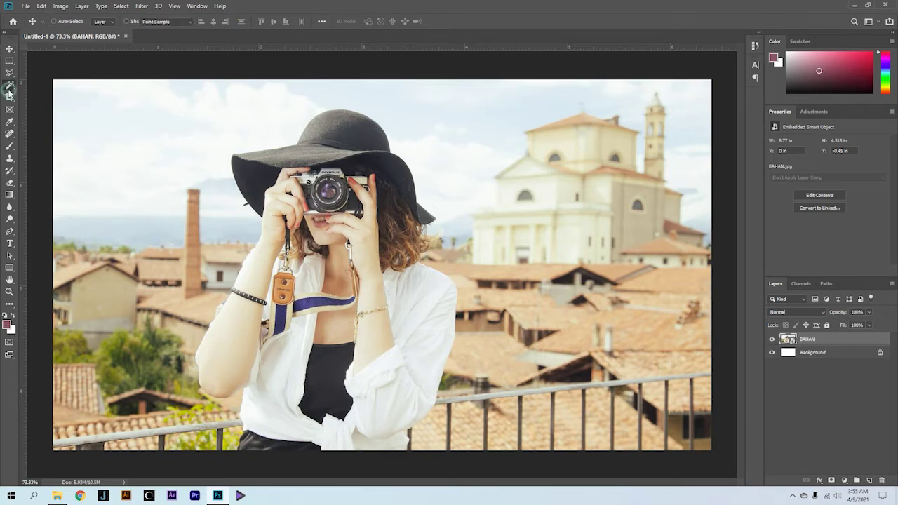
left_click(56, 85)
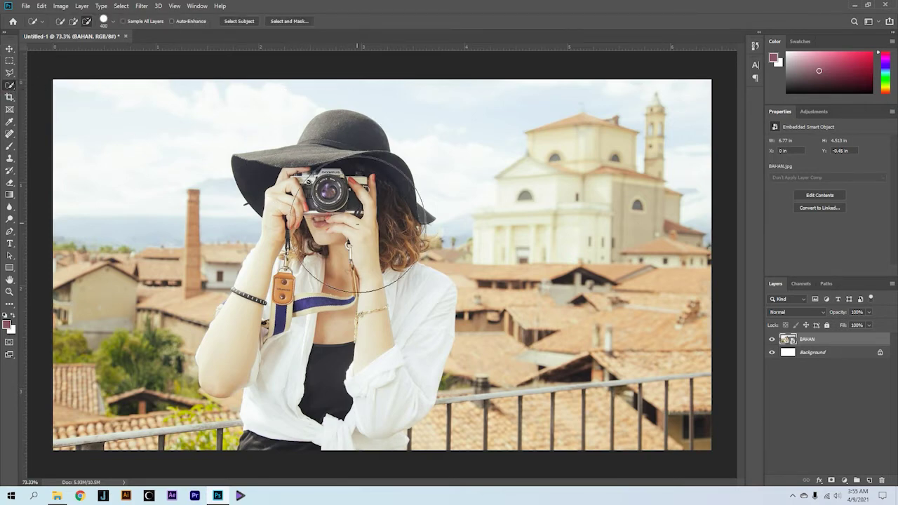
key("bracketleft")
key("bracketleft")
key("bracketleft")
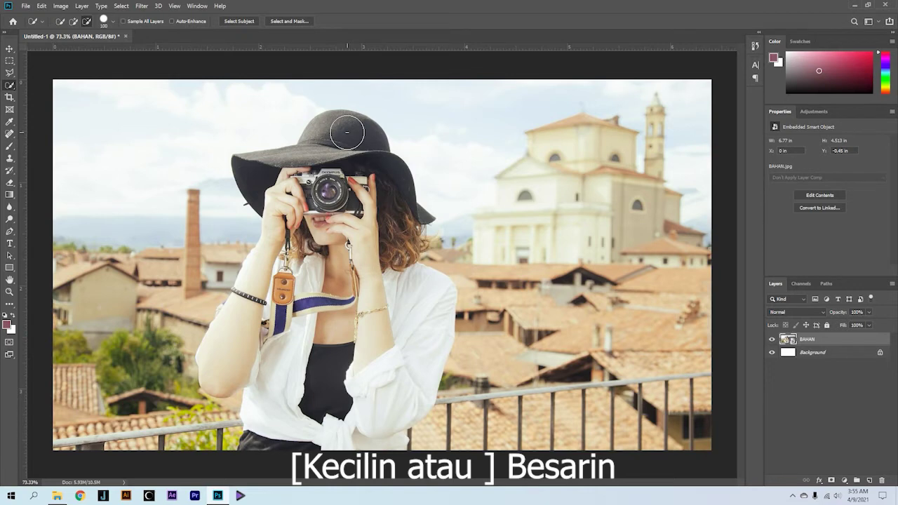
key("bracketleft")
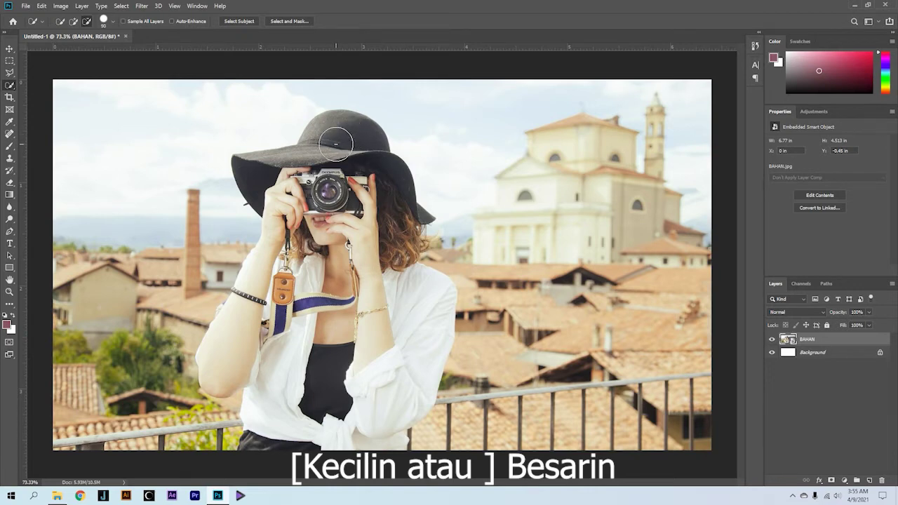
key("bracketleft")
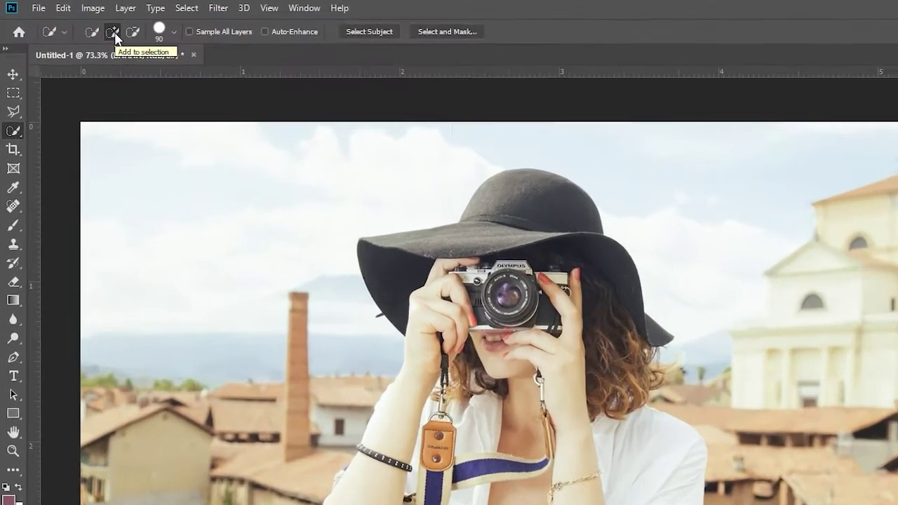
left_click(73, 21)
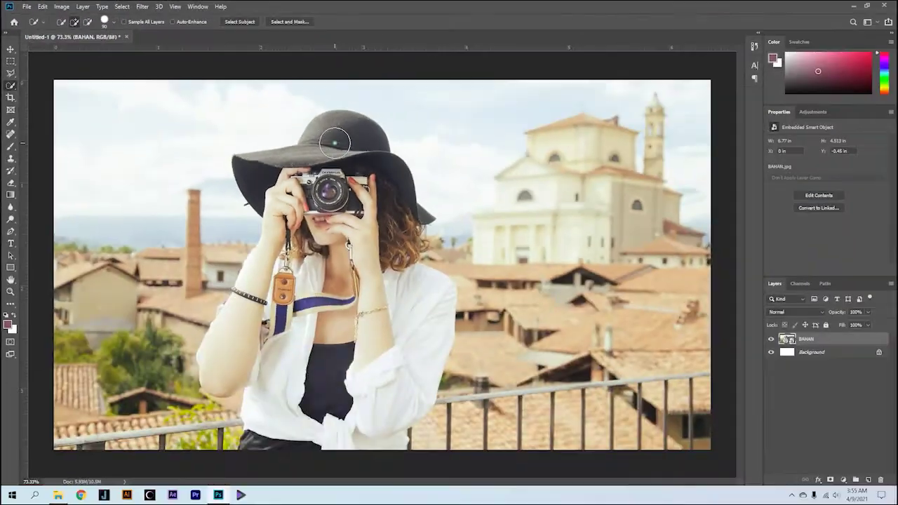
mouse_move(332, 140)
left_mouse_down()
mouse_move(273, 181)
mouse_move(369, 174)
left_mouse_up()
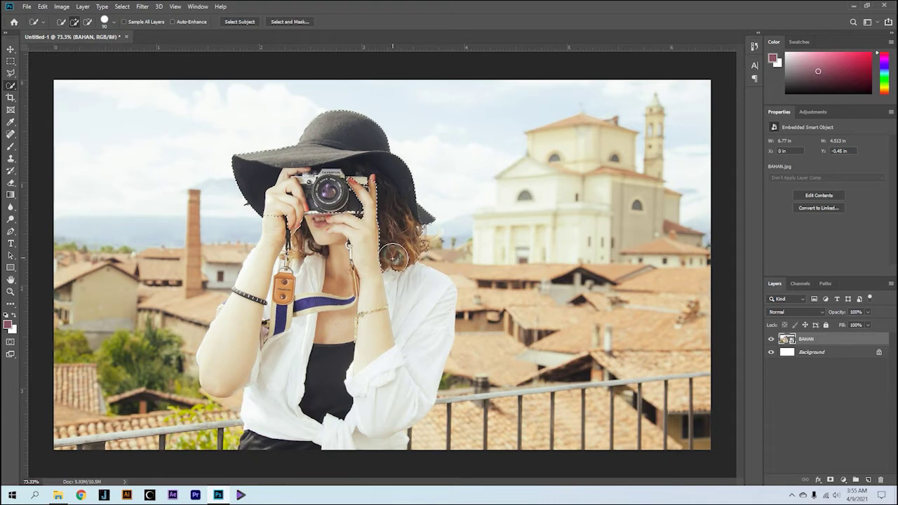
Extend the selection over the shirt, then subtract background near the lower right forearm
mouse_move(409, 280)
left_mouse_down()
mouse_move(426, 285)
mouse_move(421, 370)
mouse_move(372, 389)
mouse_move(343, 240)
mouse_move(283, 223)
mouse_move(258, 288)
mouse_move(232, 317)
mouse_move(260, 283)
mouse_move(221, 361)
mouse_move(268, 391)
mouse_move(278, 435)
mouse_move(288, 439)
mouse_move(333, 421)
mouse_move(366, 386)
mouse_move(426, 414)
left_mouse_up()
left_click(87, 21)
scroll(445, 457, "up", 1, "alt")
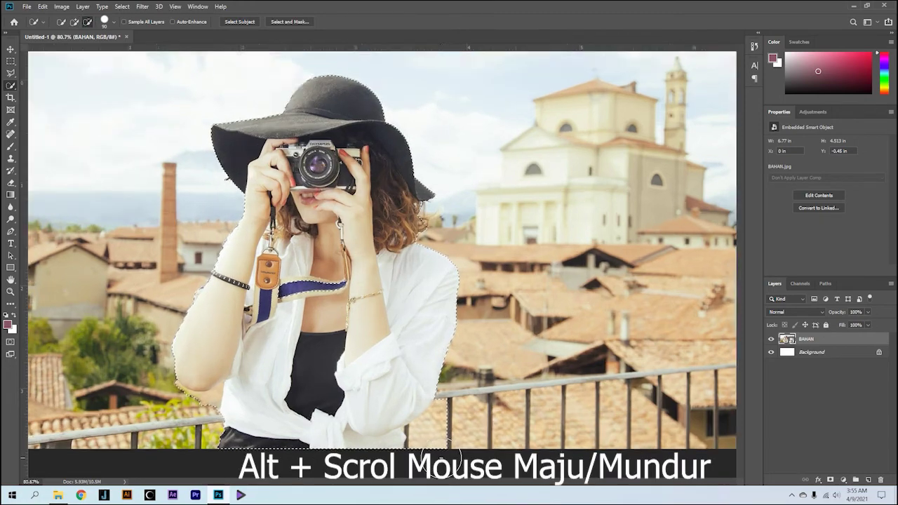
scroll(440, 455, "up", 2, "alt")
left_click_drag(436, 451, 424, 419)
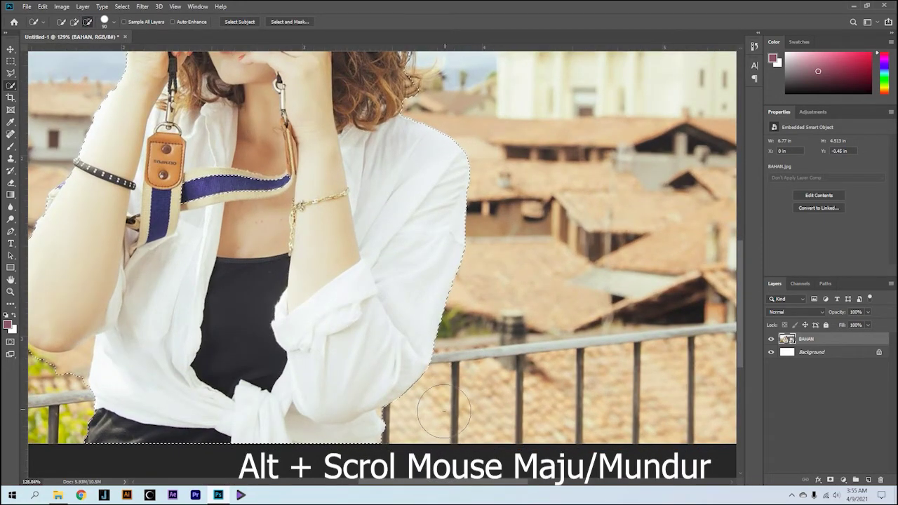
Trim rooftop background along the arm's underside and the arm–shirt junction using a smaller brush
key("bracketleft")
key("bracketleft")
key("bracketleft")
scroll(388, 414, "up", 2, "alt")
scroll(386, 412, "up", 3, "alt")
scroll(382, 412, "up", 1, "alt")
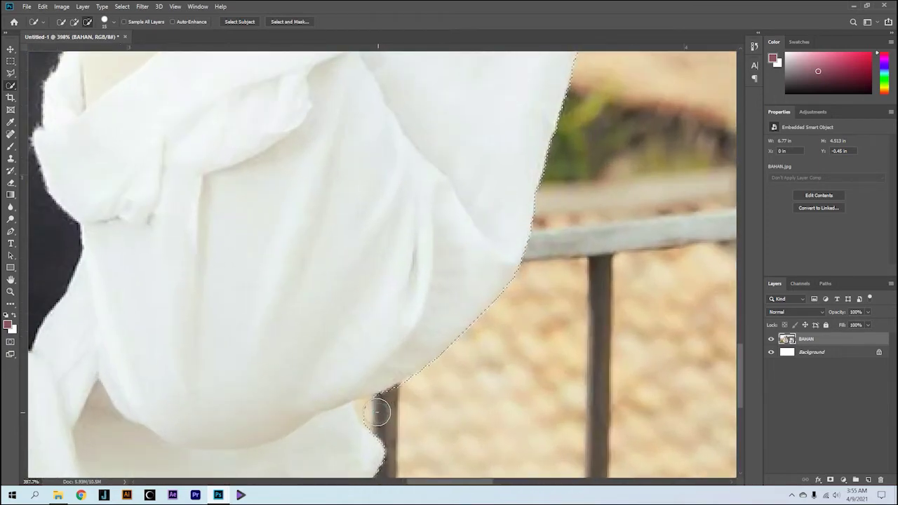
scroll(260, 331, "down", 2, "alt")
scroll(250, 275, "down", 2, "alt")
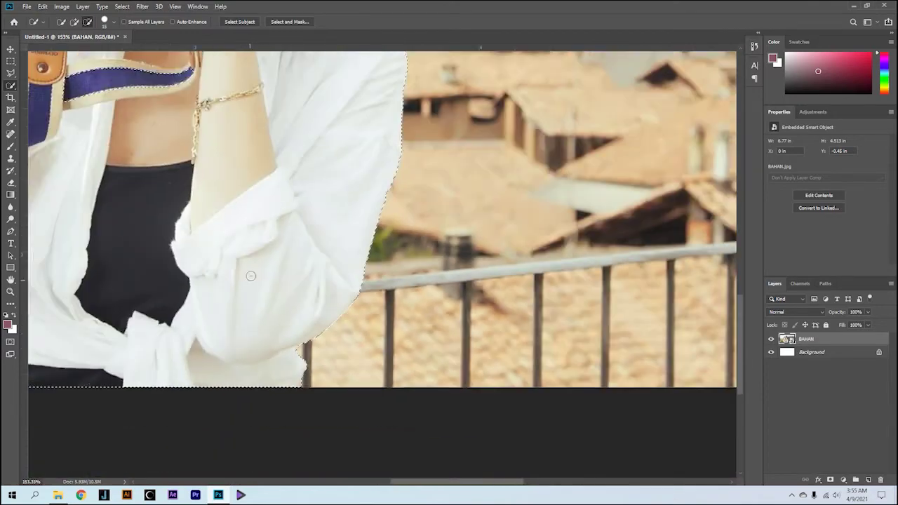
scroll(246, 222, "down", 2, "alt")
scroll(245, 222, "left", 4, "ctrl")
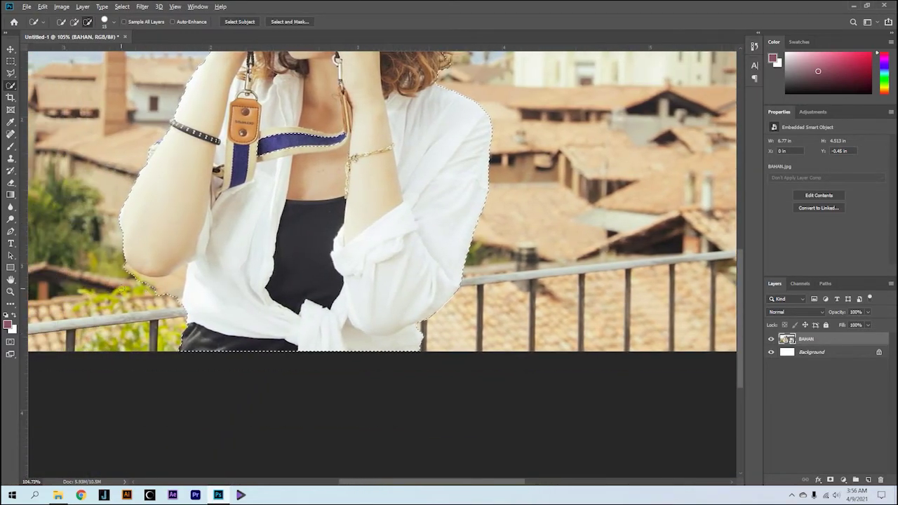
scroll(123, 281, "up", 4, "alt")
scroll(125, 253, "up", 2, "alt")
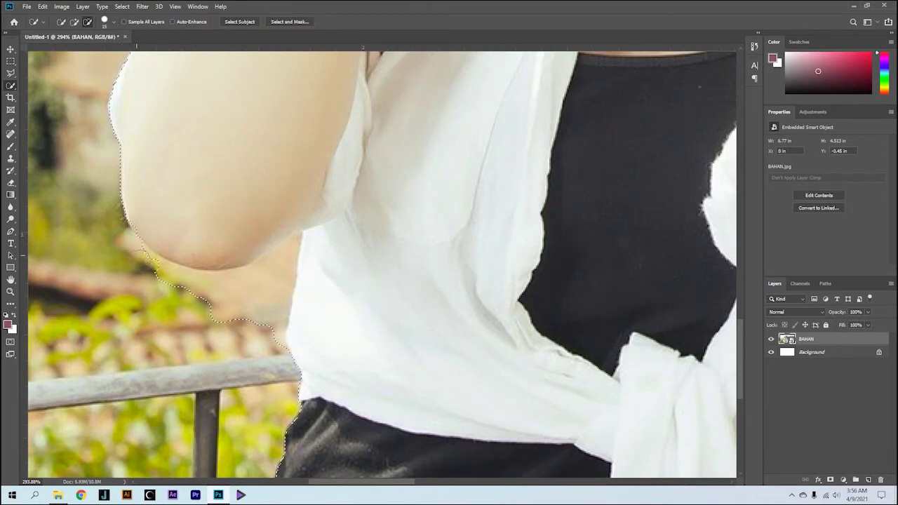
mouse_move(197, 294)
left_mouse_down()
mouse_move(255, 288)
mouse_move(291, 244)
left_mouse_up()
key("bracketleft")
key("bracketleft")
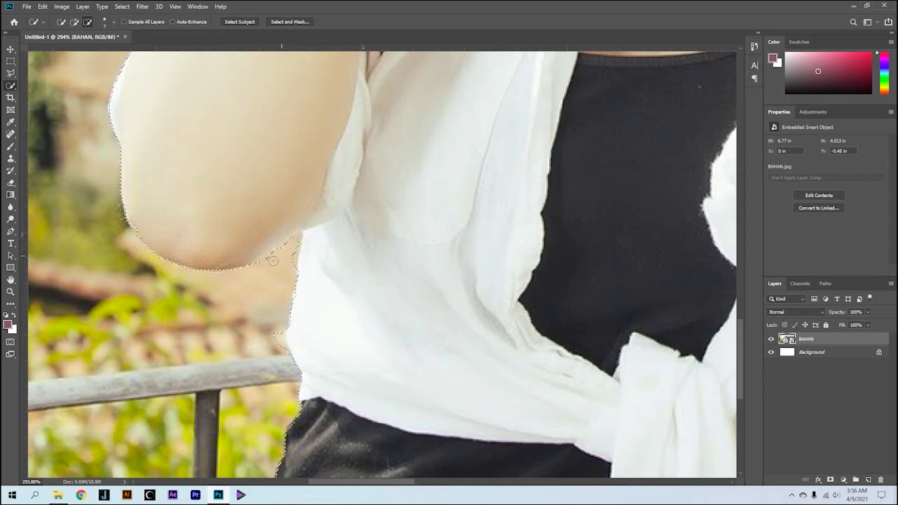
Add the blue camera strap to the selection
scroll(289, 280, "down", 2)
scroll(288, 280, "down", 2)
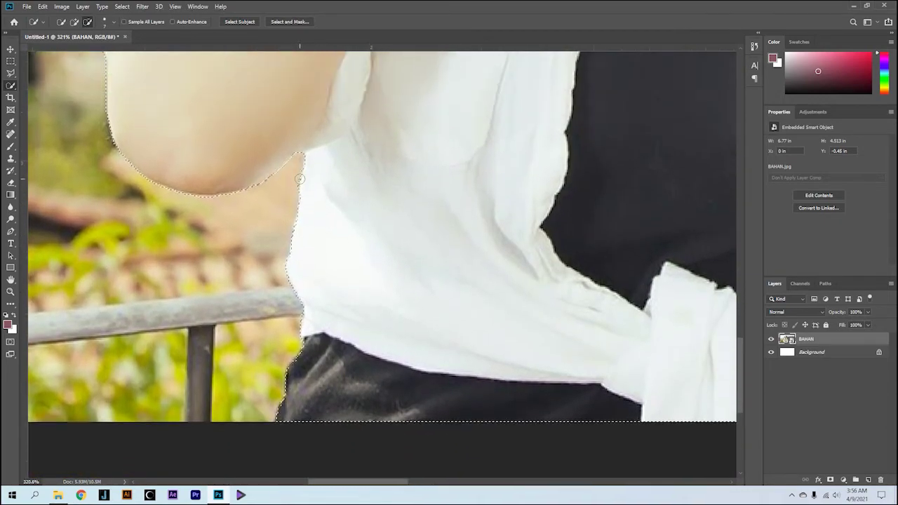
scroll(452, 241, "down", 3)
left_click(453, 241)
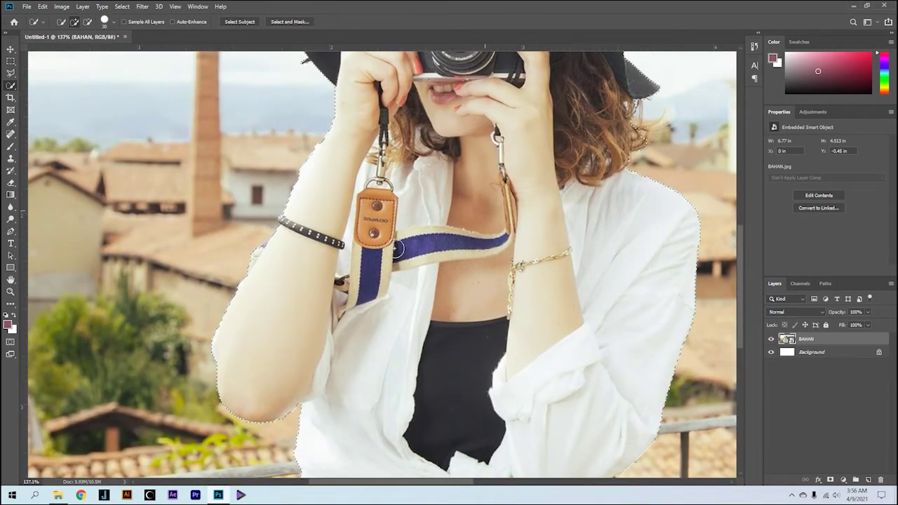
scroll(453, 241, "up", 5)
scroll(577, 282, "down", 3)
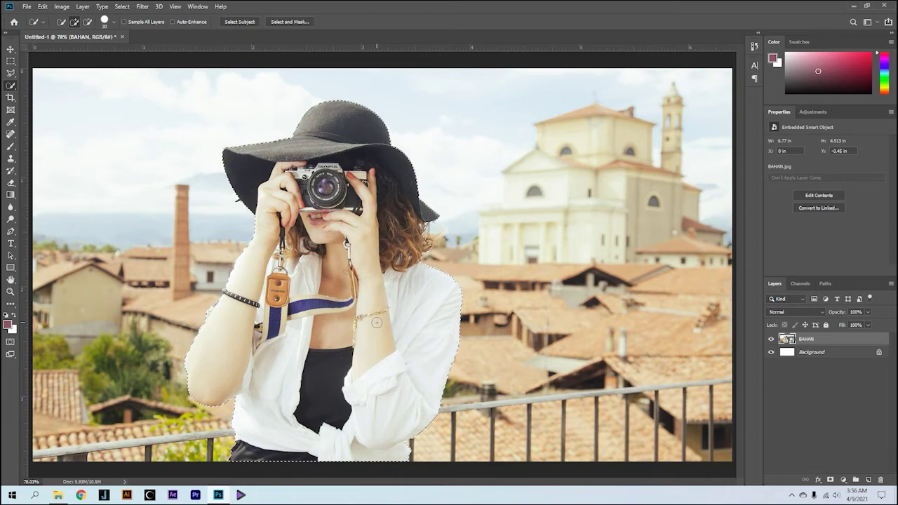
Copy the selected woman onto her own layer with Ctrl+J and hide the original BAHAN photo
key("ctrl+j")
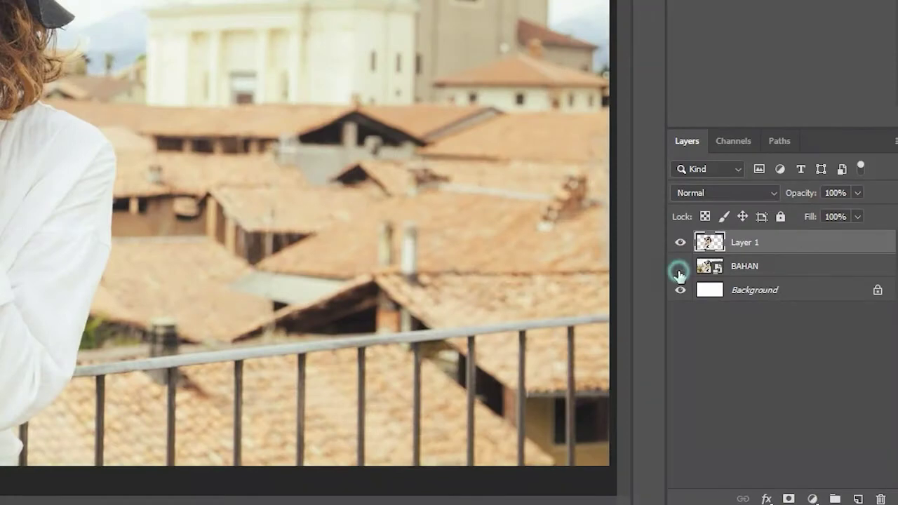
left_click(680, 272)
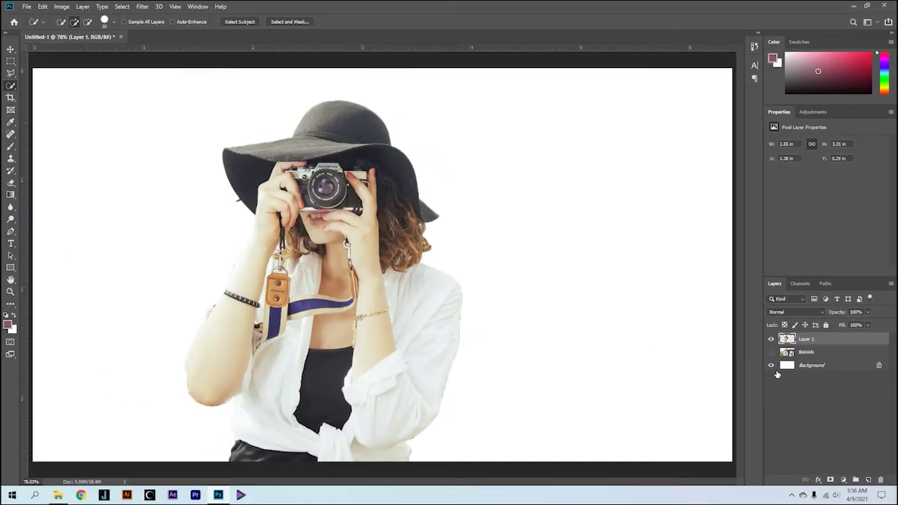
left_click(868, 479)
Draw a blue-filled rectangle covering the whole canvas and move it below the woman's layer
right_click(10, 267)
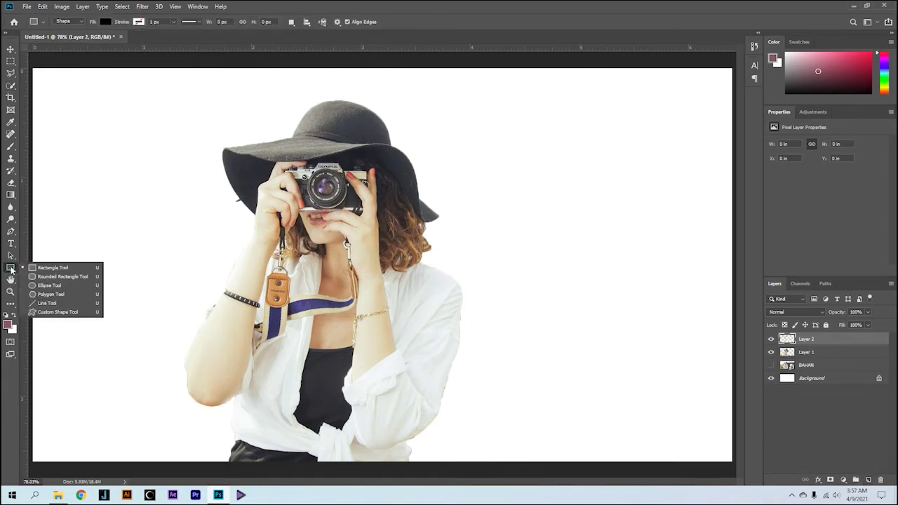
left_click(36, 269)
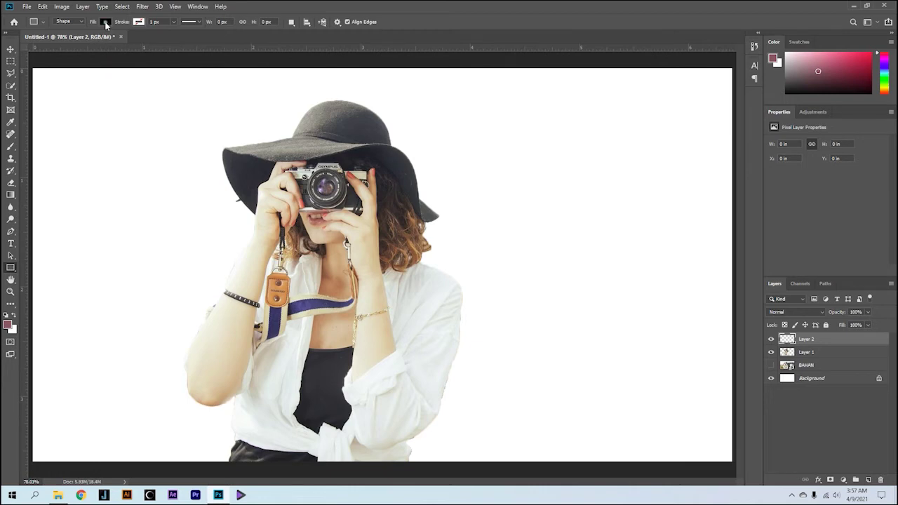
left_click(106, 22)
left_click(86, 81)
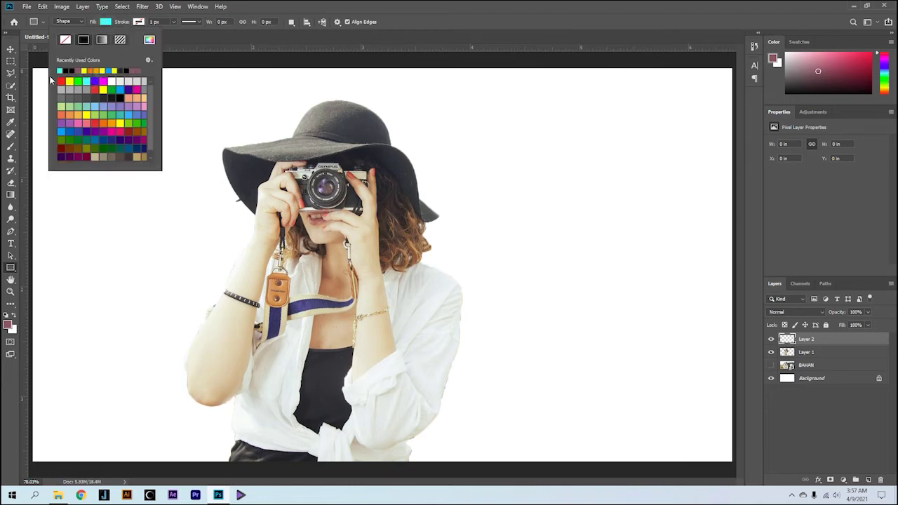
left_click(133, 115)
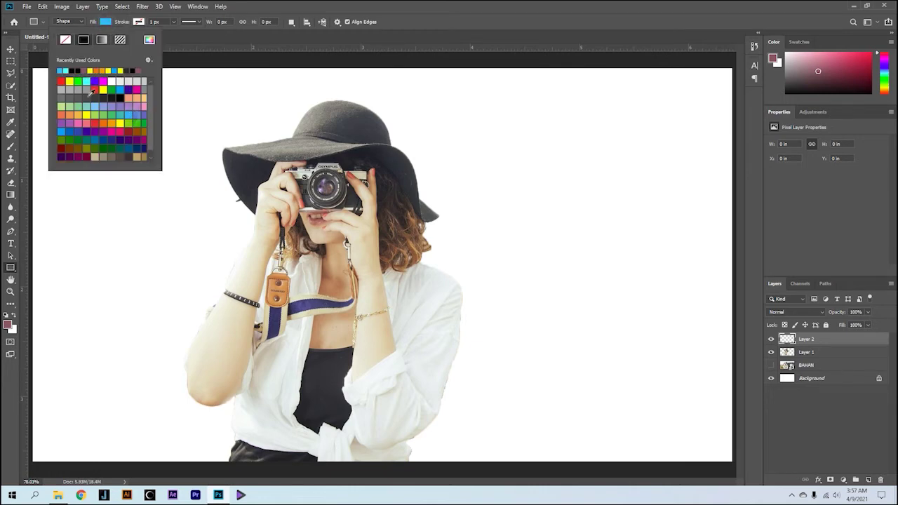
left_click_drag(31, 64, 739, 469)
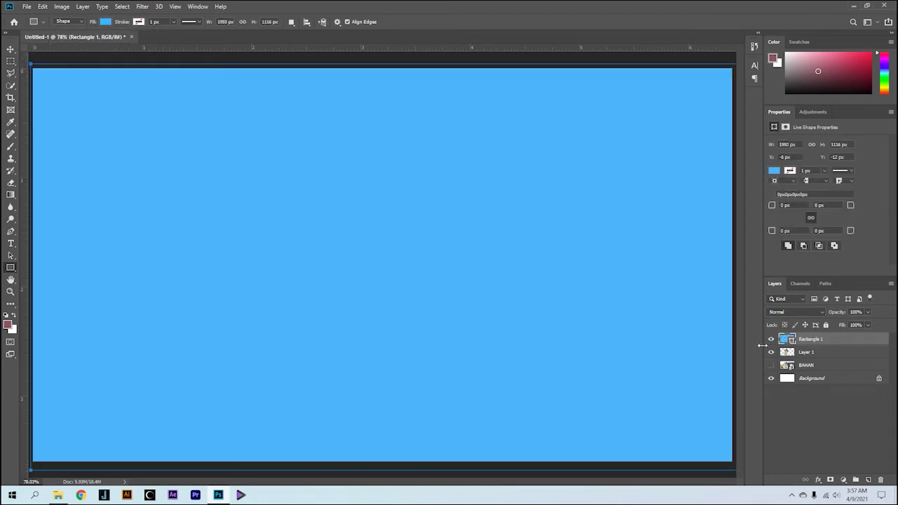
left_click_drag(830, 343, 809, 358)
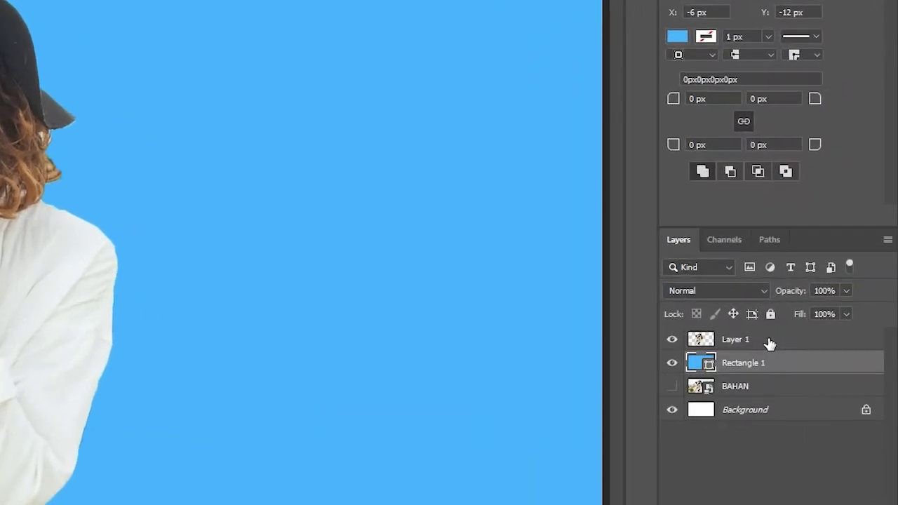
Select Layer 1, the cut-out woman's layer, in the Layers panel
left_click(825, 340)
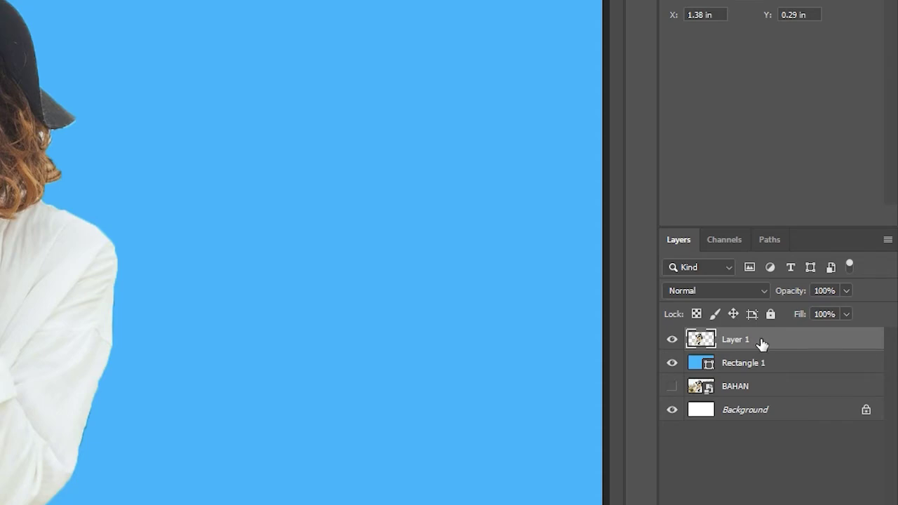
Add a white Stroke layer style to Layer 1 at about 46 px
double_click(761, 342)
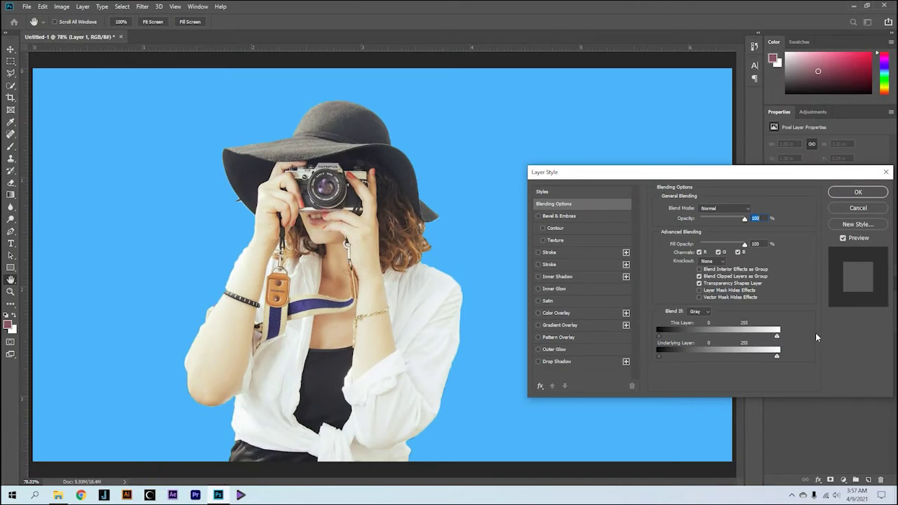
left_click(555, 254)
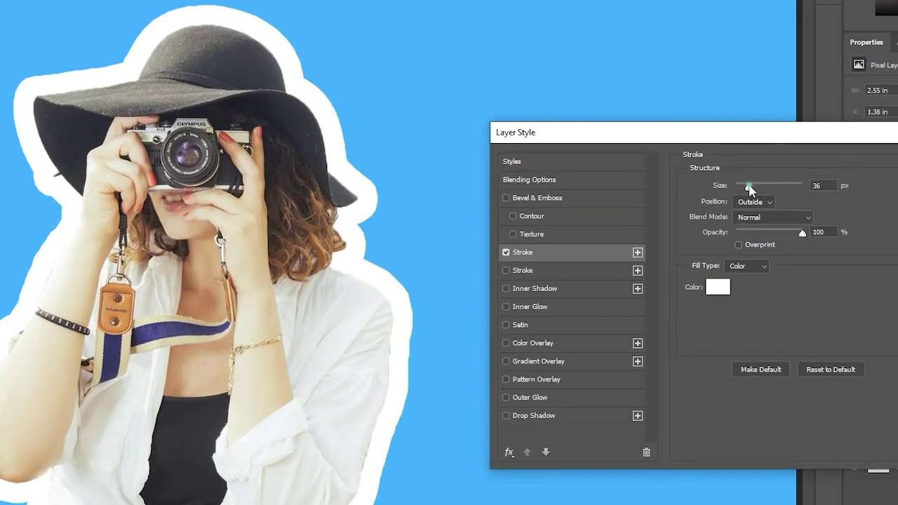
mouse_move(749, 186)
left_mouse_down()
mouse_move(740, 188)
mouse_move(767, 190)
mouse_move(754, 188)
left_mouse_up()
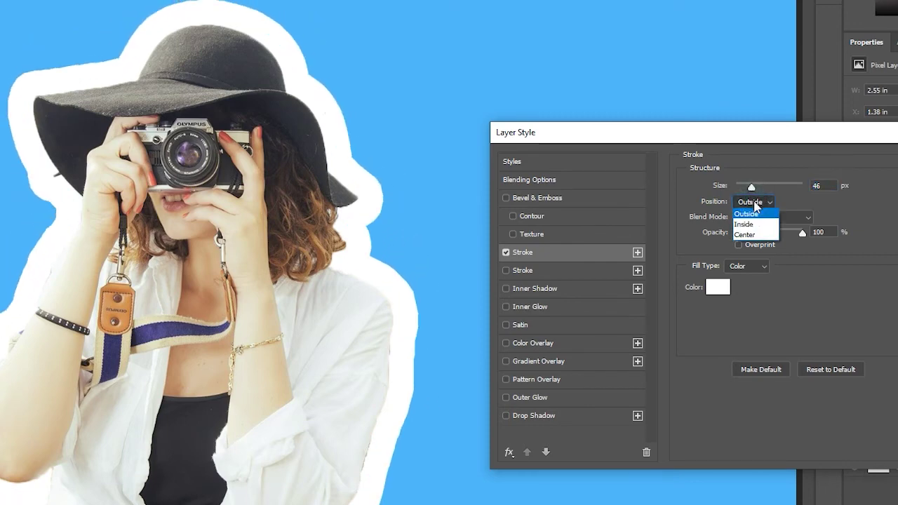
Try Inside, Outside and Center stroke positions, settling on Outside
left_click(757, 224)
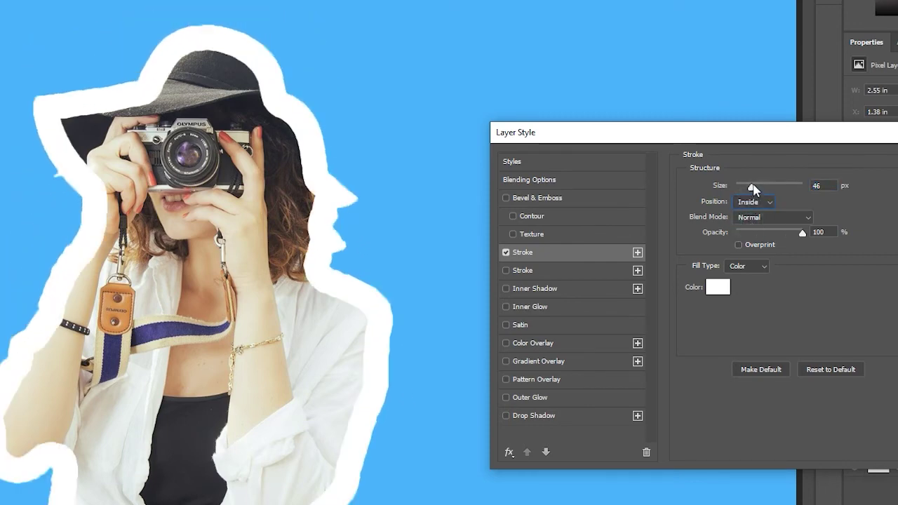
left_click(755, 200)
left_click(758, 213)
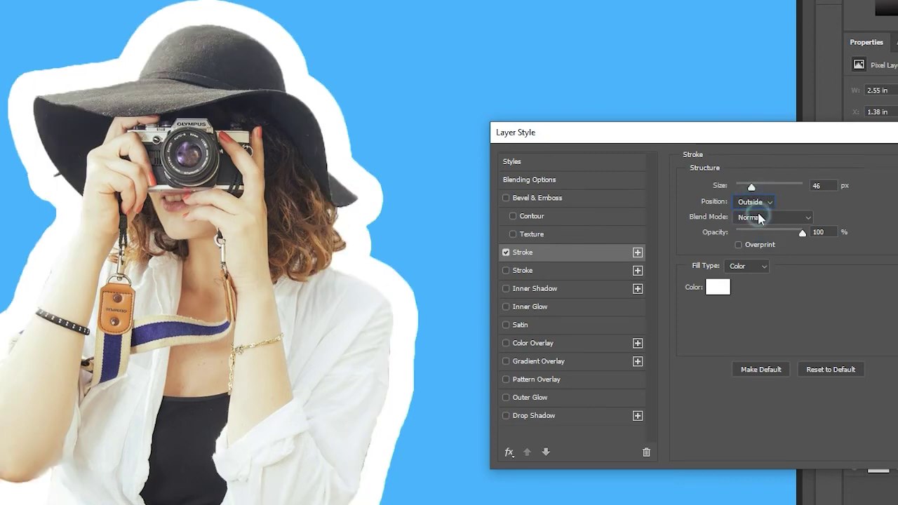
left_click(758, 202)
left_click(758, 226)
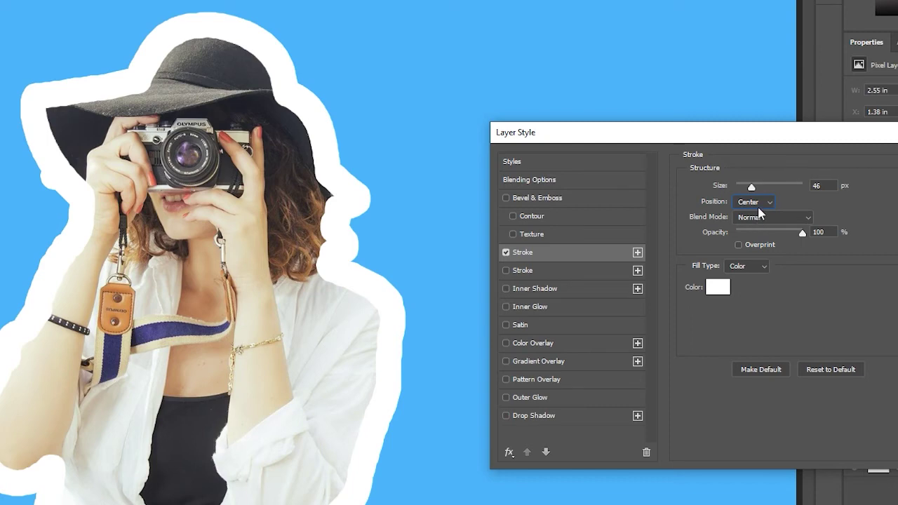
left_click(753, 200)
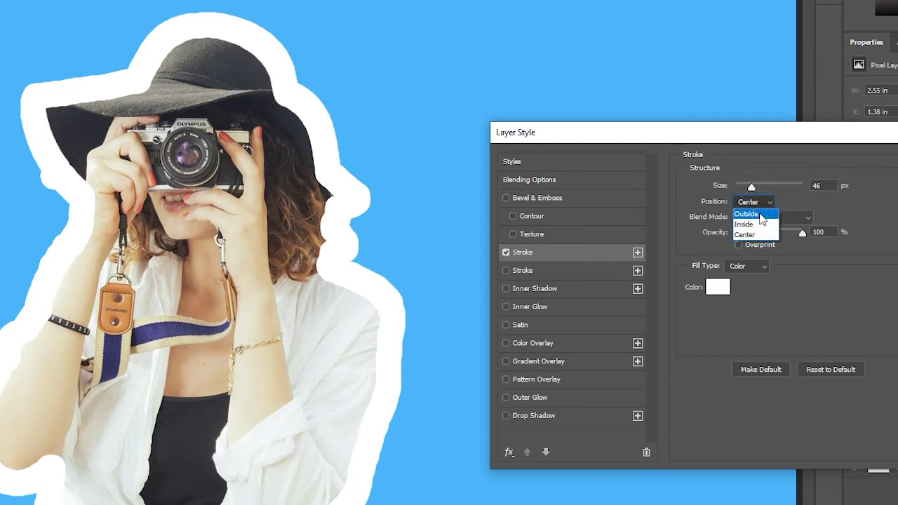
left_click(747, 214)
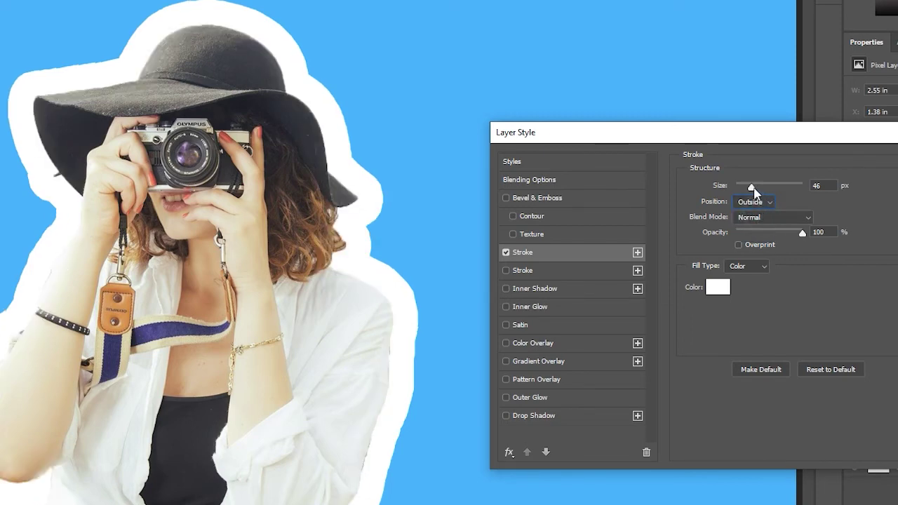
Set the stroke size to 32 px and adjust its opacity
mouse_move(752, 187)
left_mouse_down()
mouse_move(772, 199)
mouse_move(756, 195)
left_mouse_up()
left_click_drag(755, 196, 750, 198)
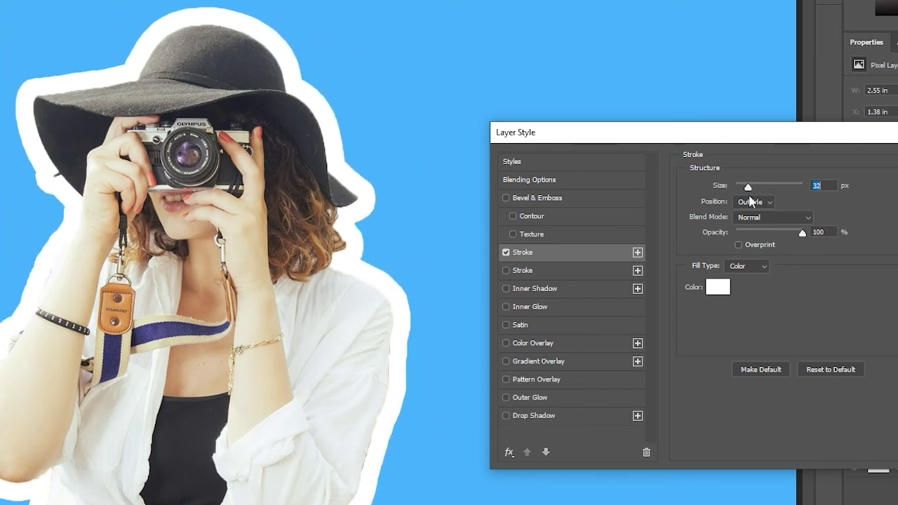
left_click_drag(802, 233, 817, 237)
Preview reddish, salmon pink, mint green and bright yellow stroke colours in the Color Picker
left_click(718, 287)
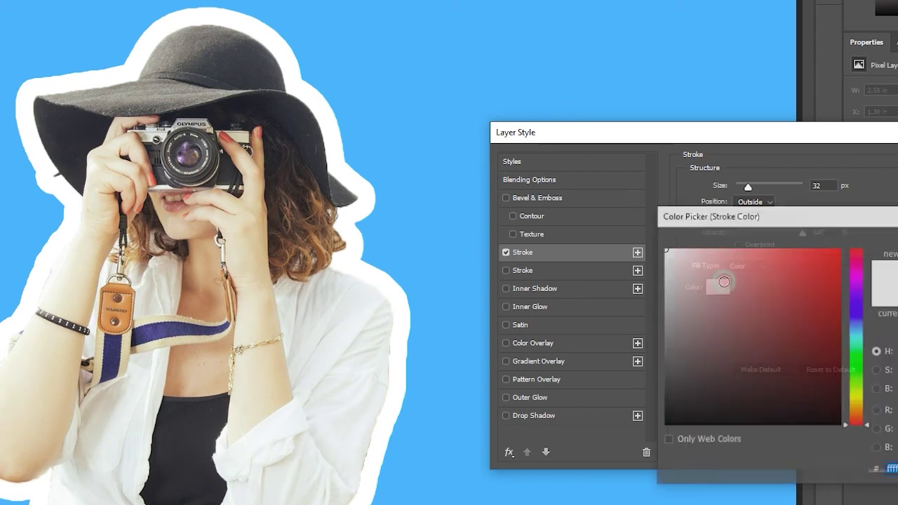
left_click_drag(736, 285, 723, 317)
left_click(748, 275)
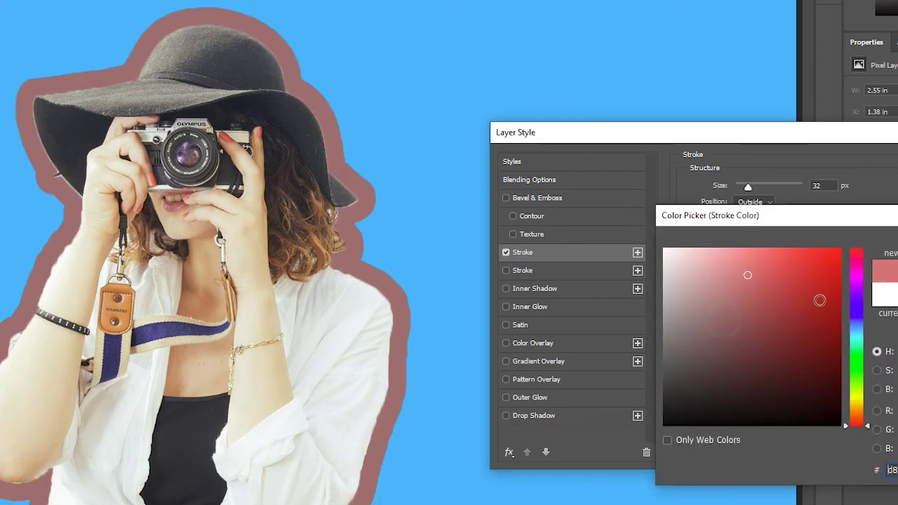
left_click(856, 348)
left_click(812, 260)
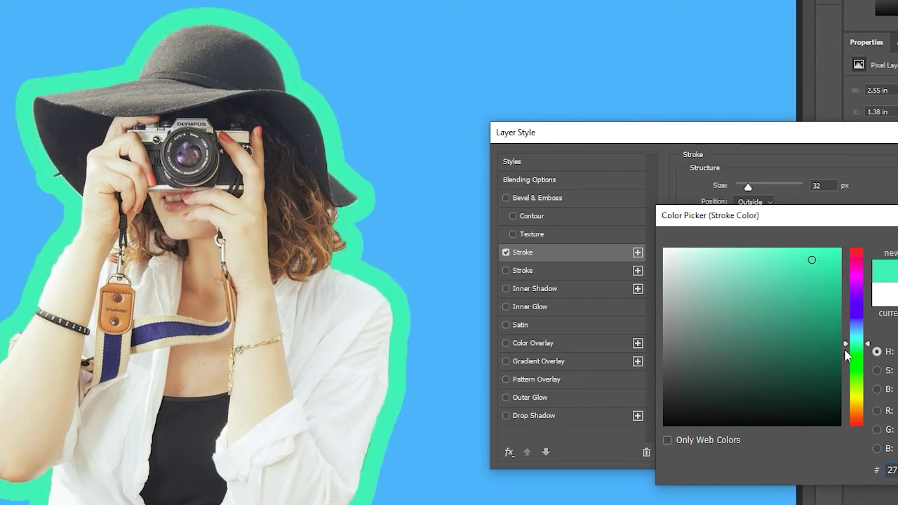
left_click(856, 397)
left_click_drag(796, 341, 853, 233)
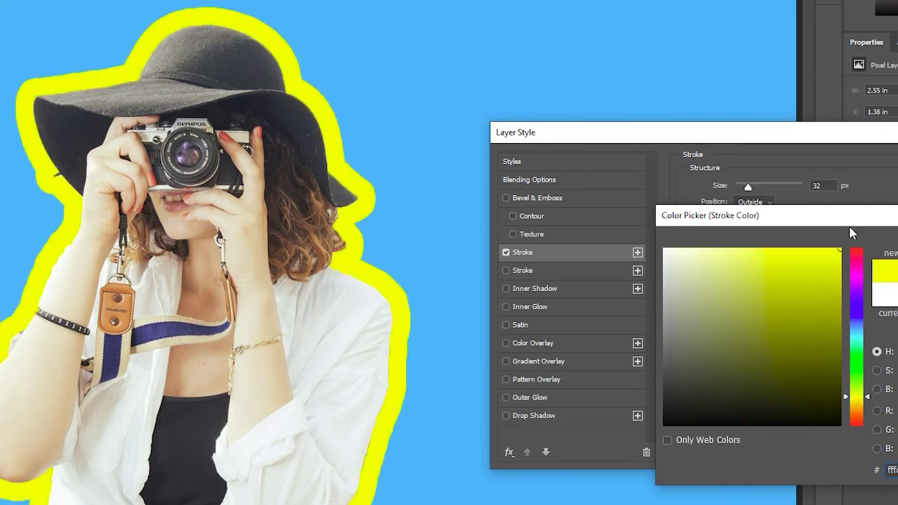
Try orange, yellow-green, magenta and red, then confirm white as the stroke colour
left_click(857, 414)
left_click(834, 249)
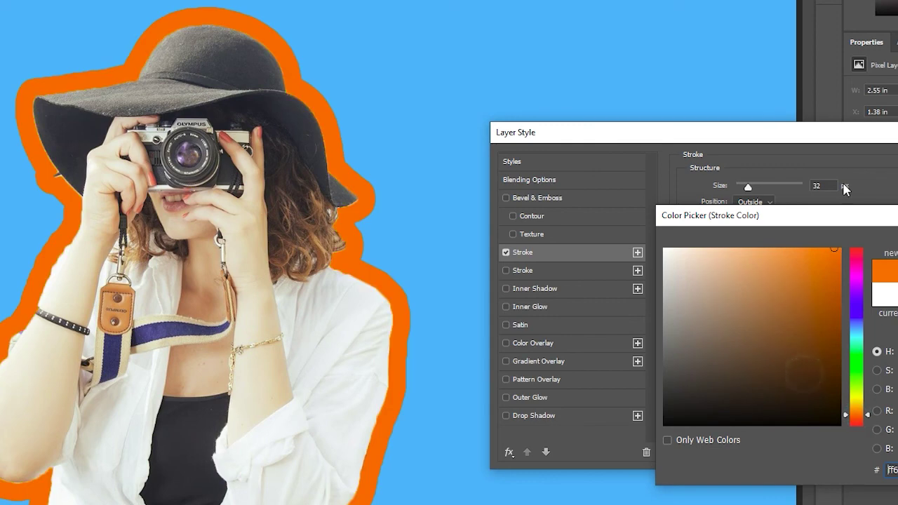
left_click(867, 381)
left_click(864, 280)
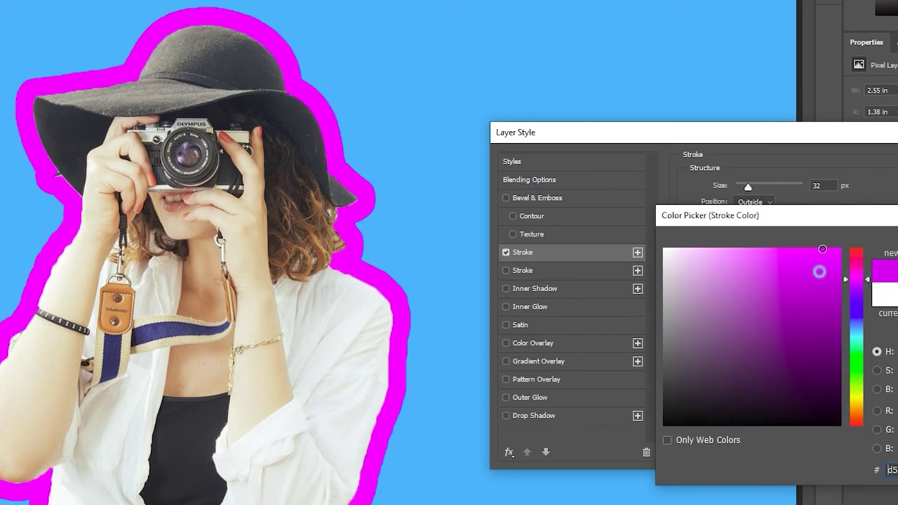
left_click(858, 255)
left_click(857, 395)
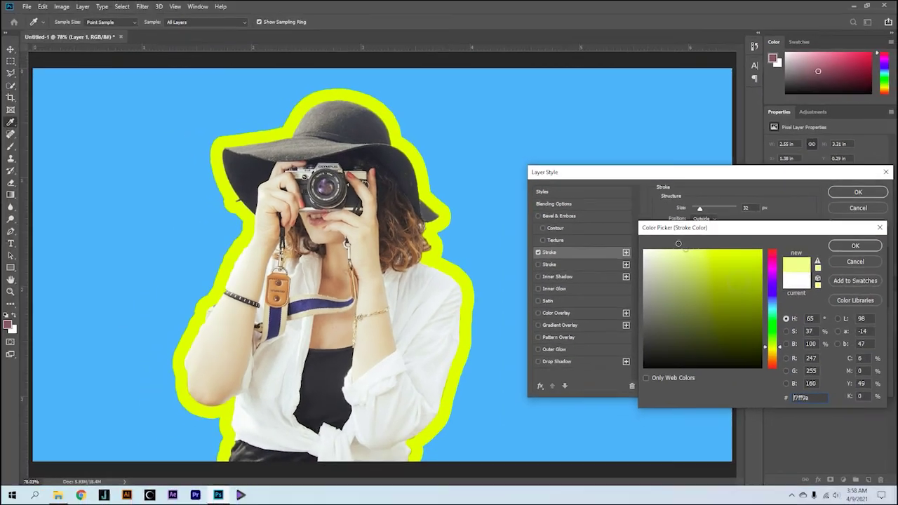
left_click(645, 251)
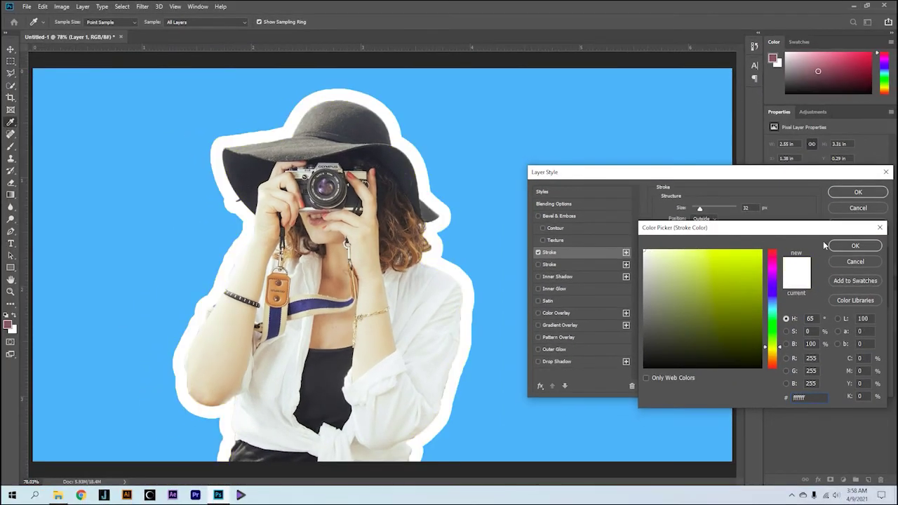
left_click(850, 246)
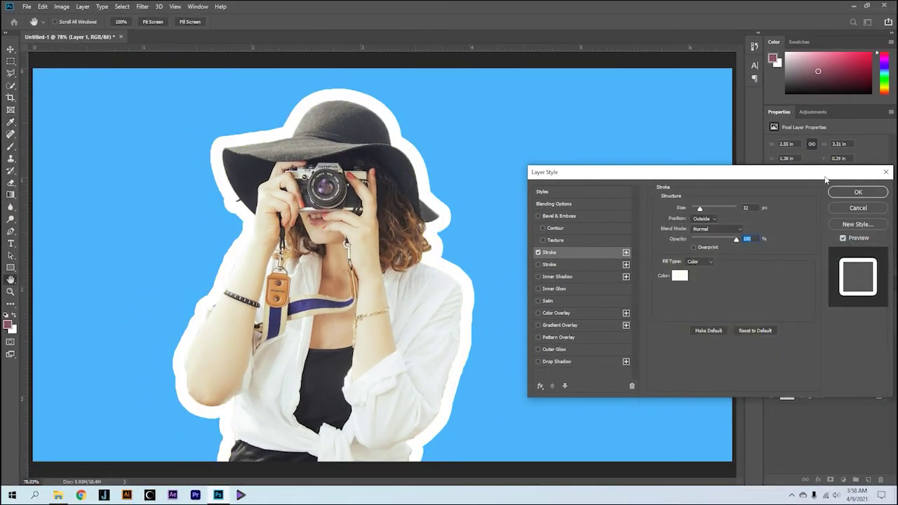
Move the Layer Style dialog aside and confirm it, applying the white Stroke to Layer 1
left_click_drag(826, 181, 723, 187)
left_click(762, 200)
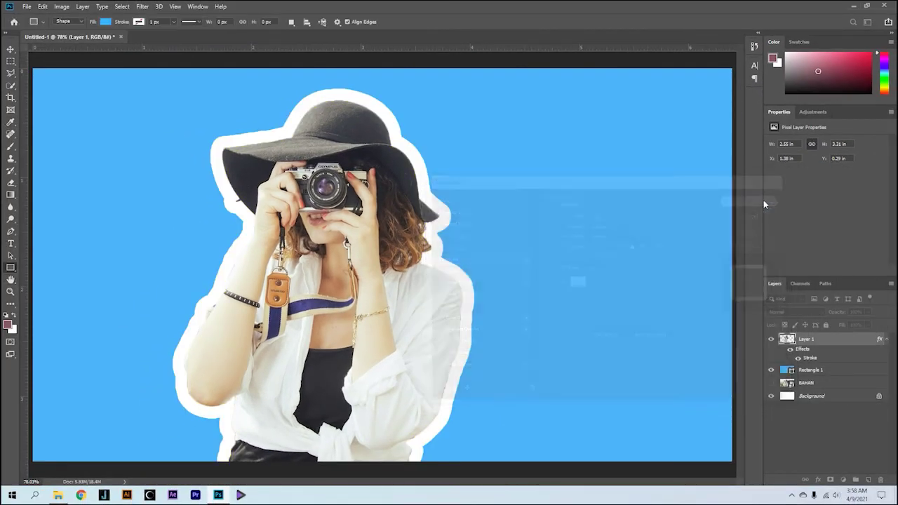